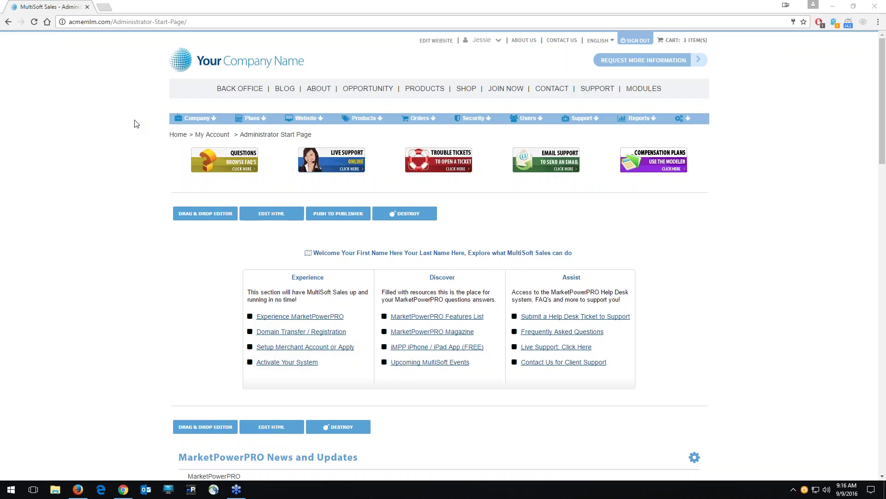
# Open the Shopping Cart And Cart Settings from the company modules and look over the invoice and cart display options.
pyautogui.moveTo(192, 121)
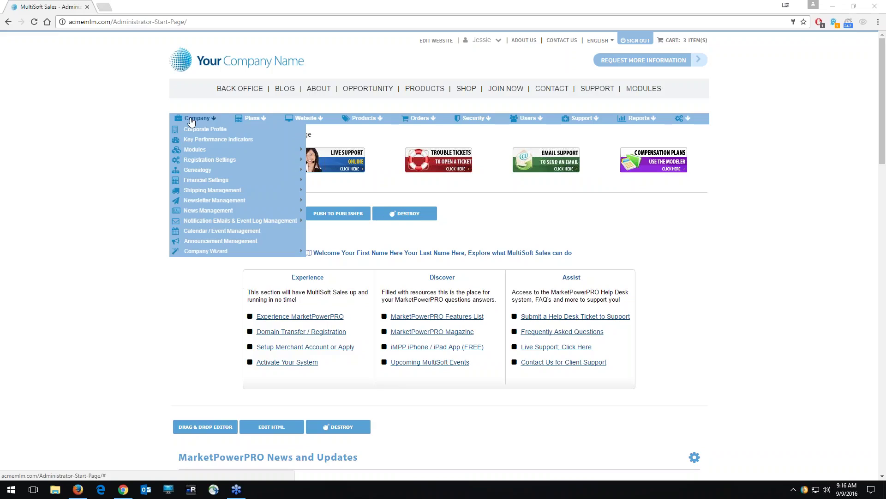
pyautogui.moveTo(197, 153)
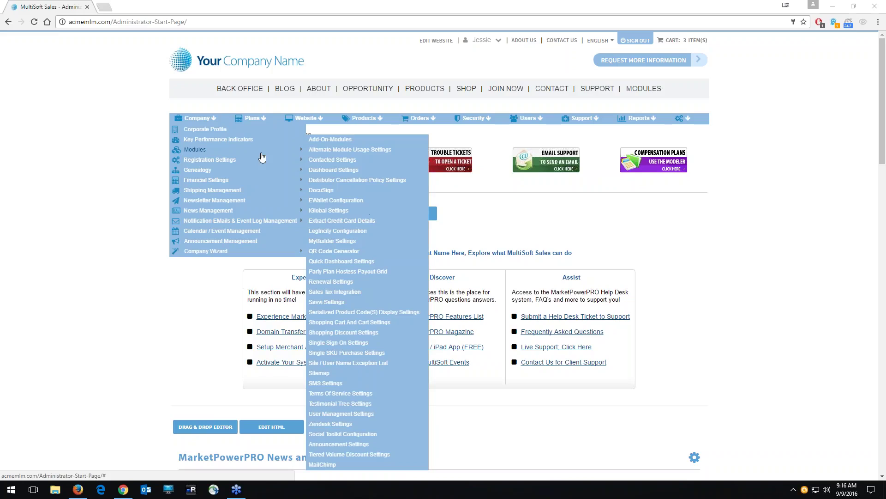
pyautogui.click(398, 326)
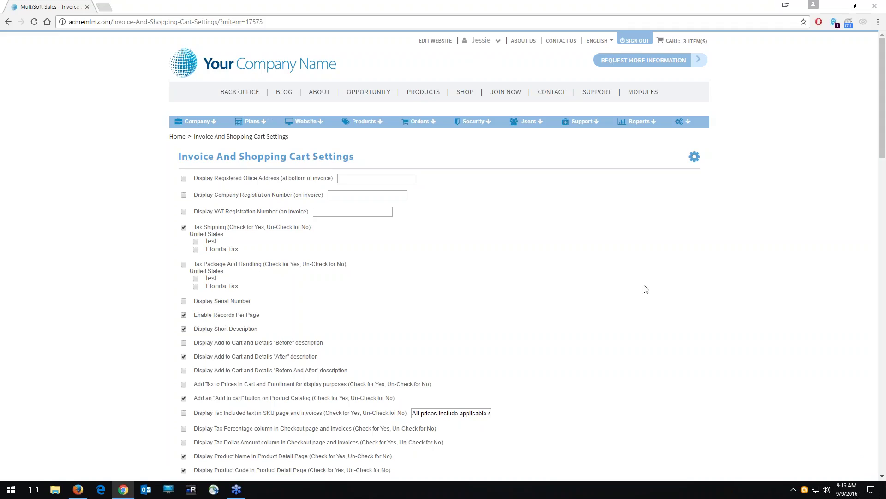
pyautogui.scroll(-2, 645, 288)
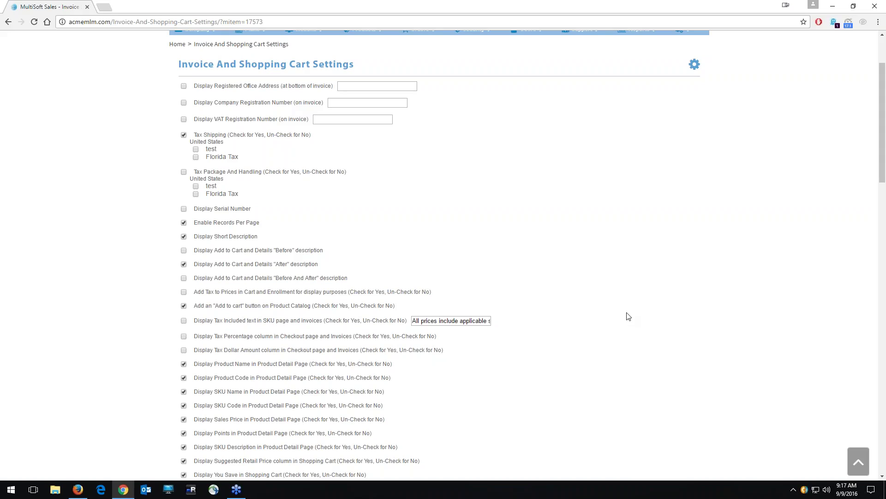
pyautogui.scroll(-2, 628, 315)
pyautogui.scroll(5, 628, 316)
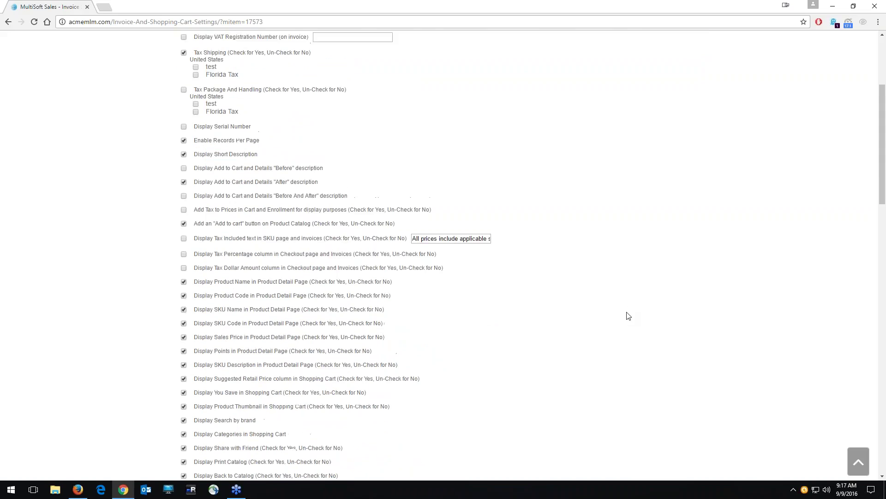
pyautogui.scroll(-2, 628, 316)
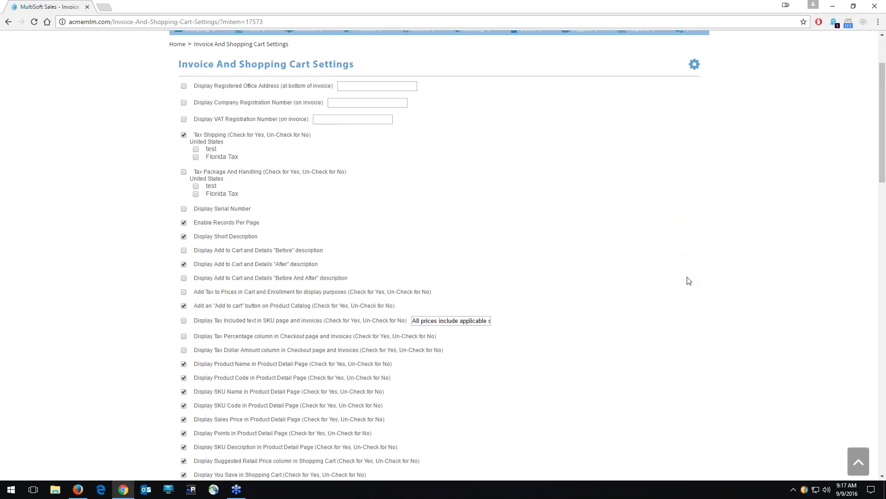
pyautogui.scroll(2, 688, 280)
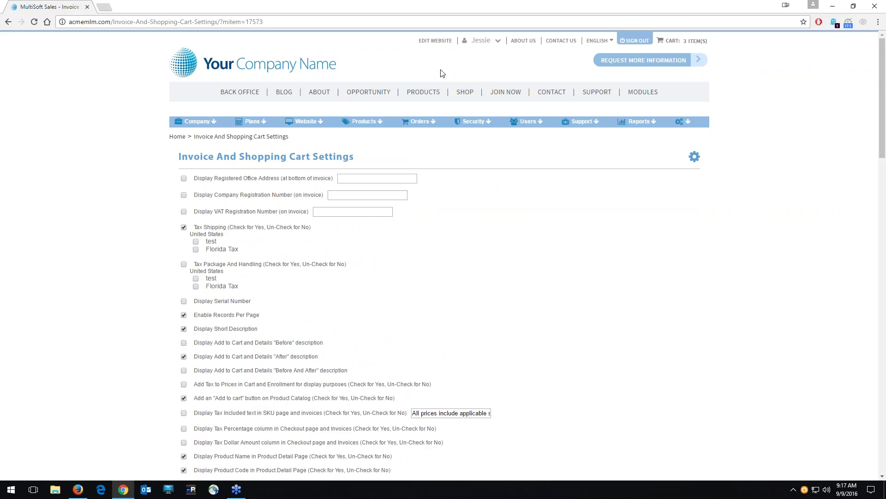
# Open the shop in a second browser tab and look over the items and order totals in the shopping cart.
pyautogui.rightClick(465, 96)
pyautogui.click(489, 101)
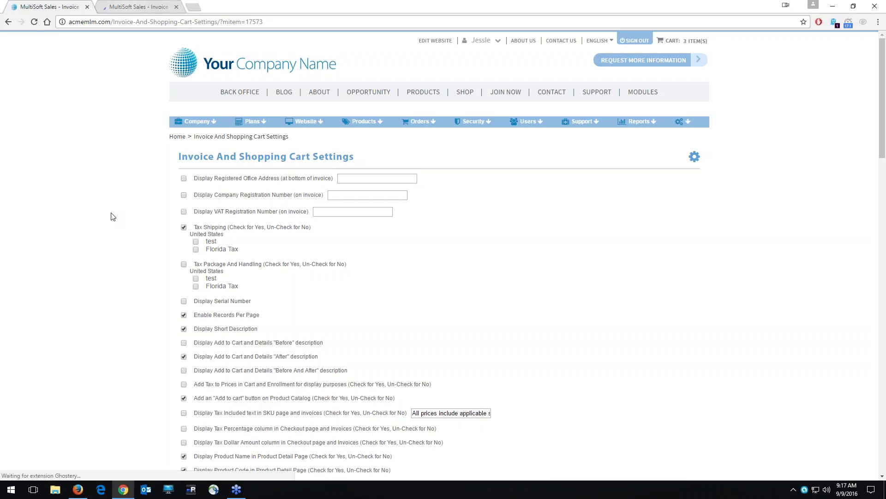
pyautogui.hotkey('ctrl', 'Tab')
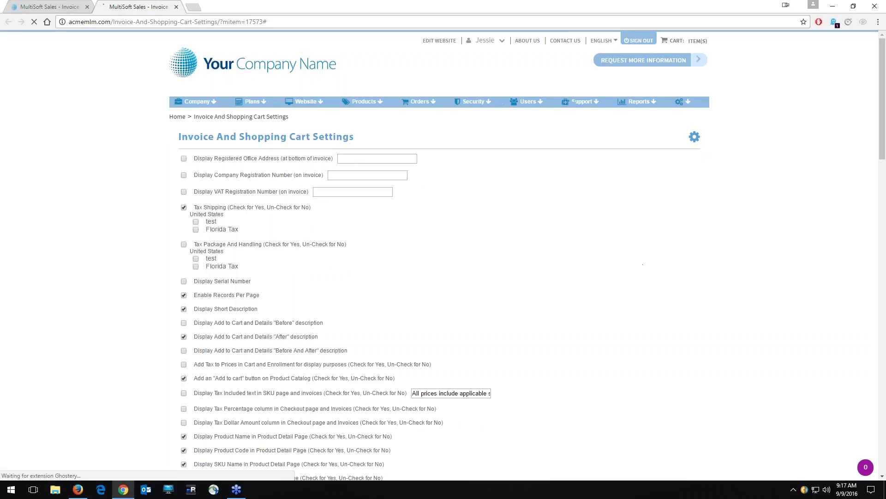
pyautogui.press('F5')
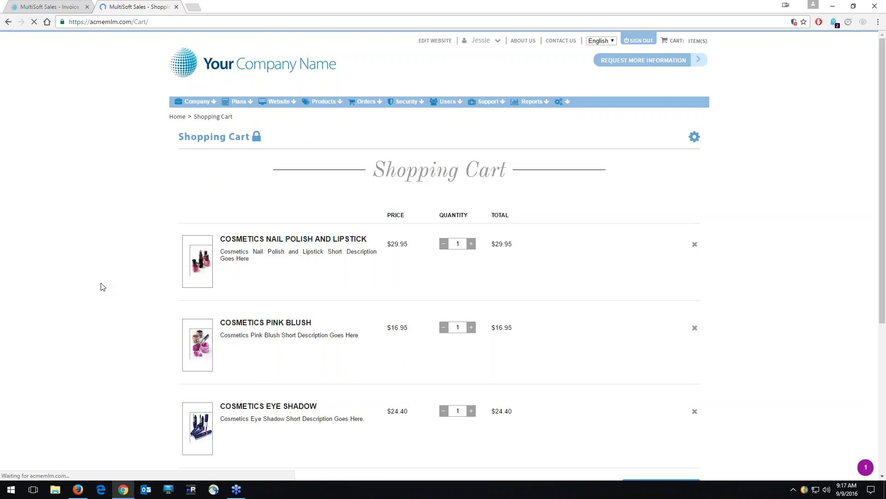
pyautogui.scroll(-5, 102, 287)
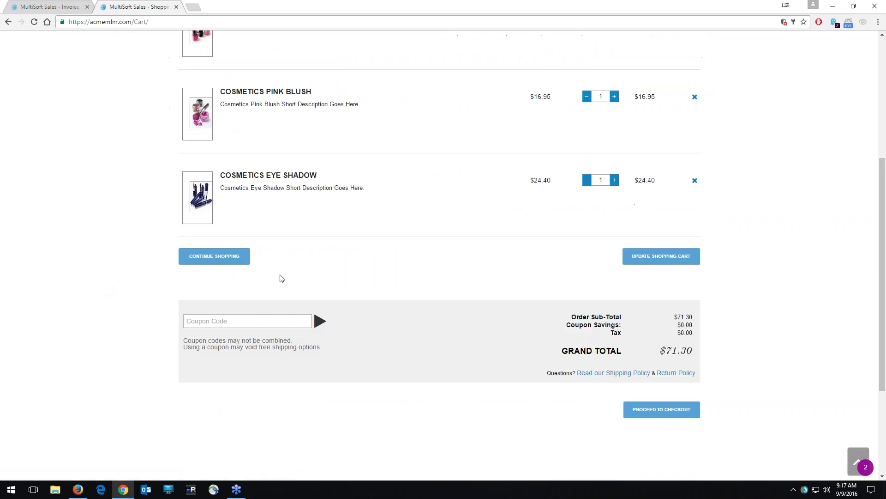
# Continue shopping from the cart to the product catalog and bring the product listings into view.
pyautogui.click(217, 257)
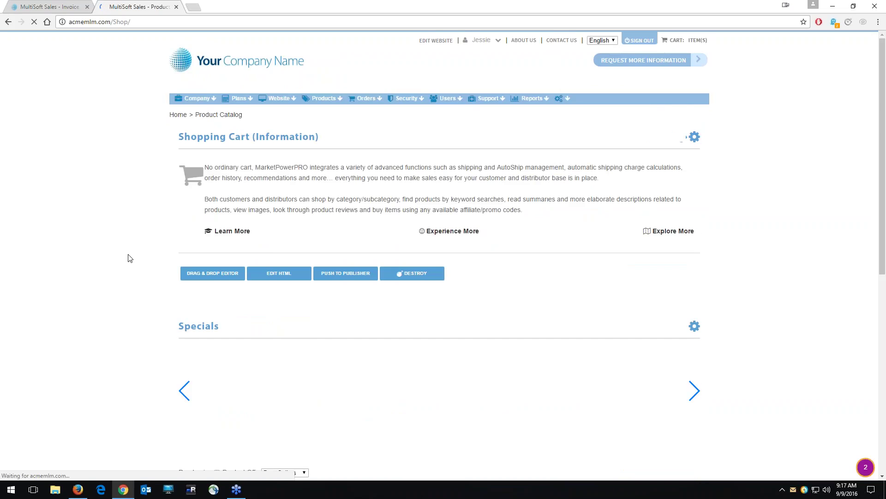
pyautogui.scroll(-5, 130, 258)
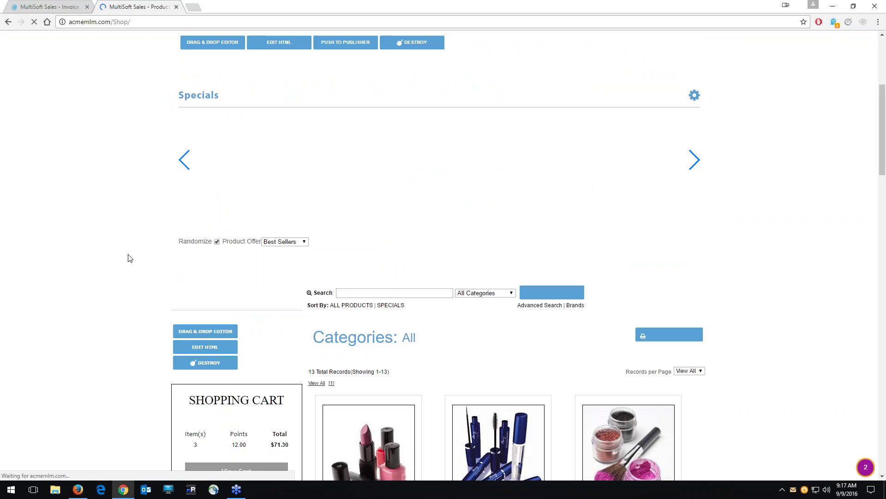
pyautogui.scroll(-2, 129, 258)
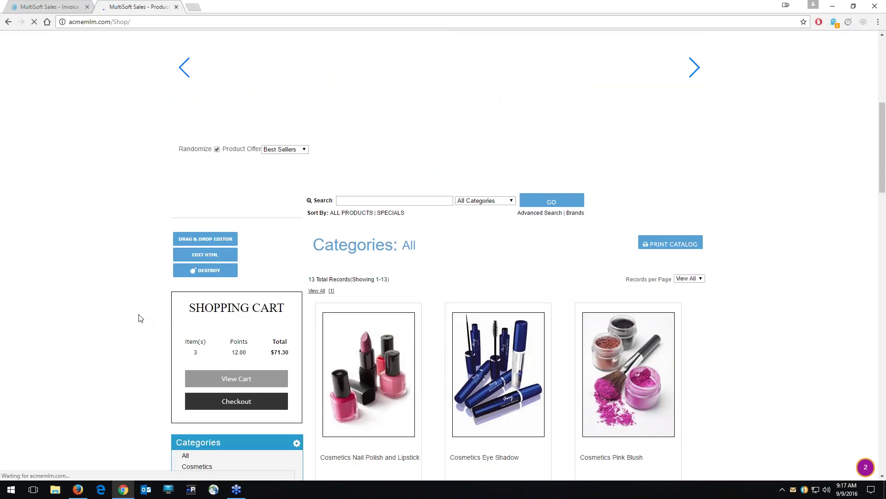
pyautogui.scroll(-10, 139, 286)
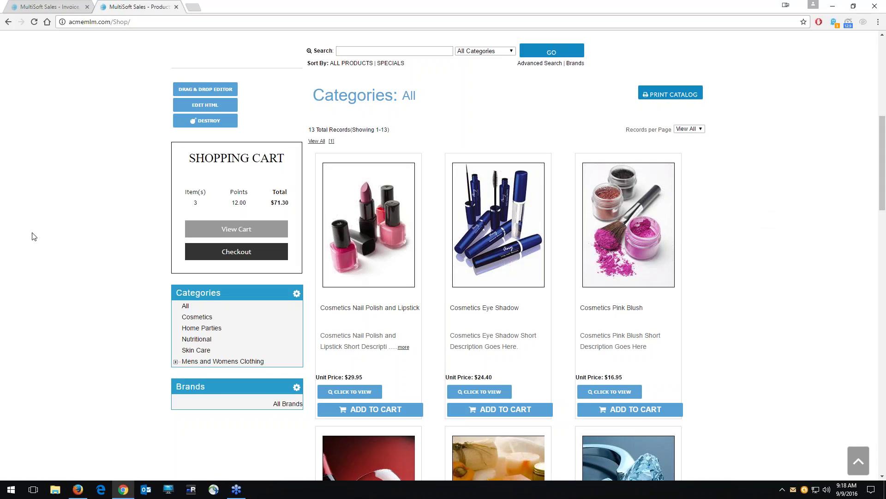
# Compare the records-per-page, short description and add-to-cart options on the settings page with the product catalog.
pyautogui.click(51, 6)
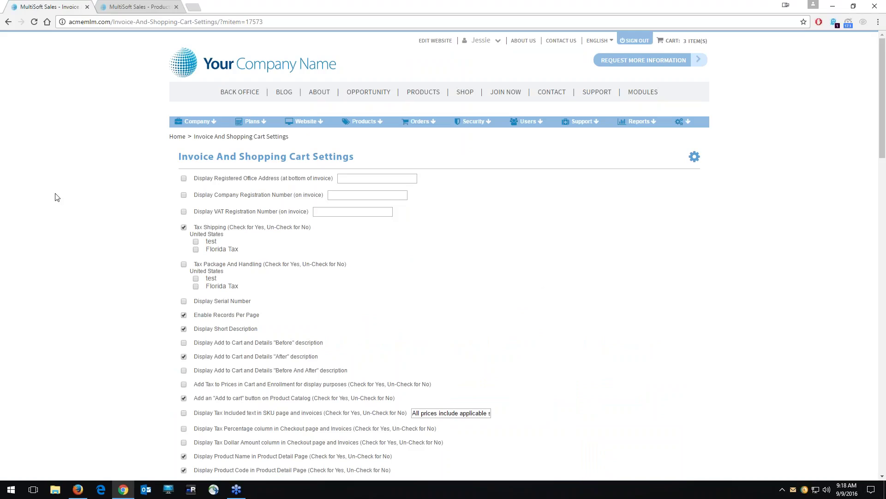
pyautogui.scroll(-1, 554, 298)
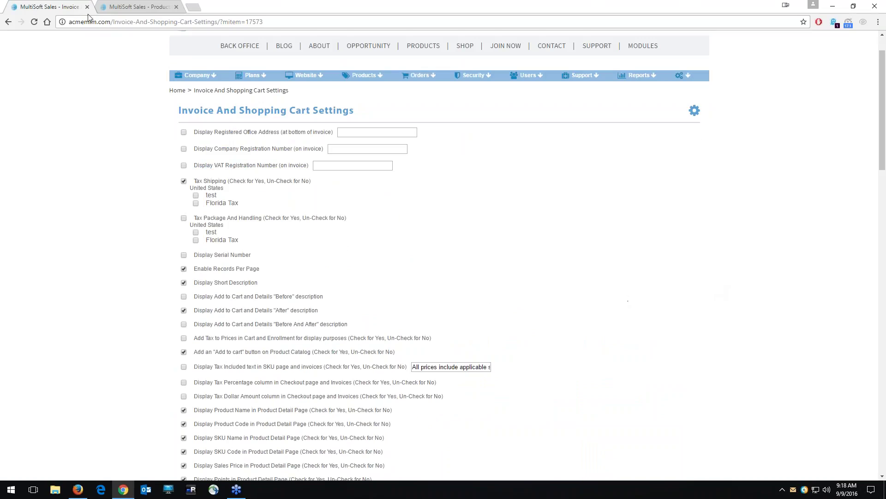
pyautogui.hotkey('ctrl', 'Tab')
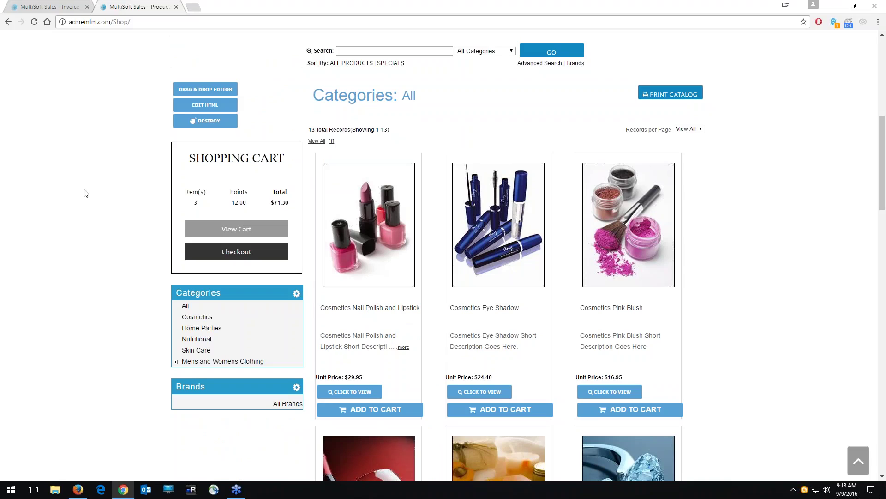
# Examine the tax, product detail, shopping cart and commission display options and the product sort order on the settings page.
pyautogui.click(25, 4)
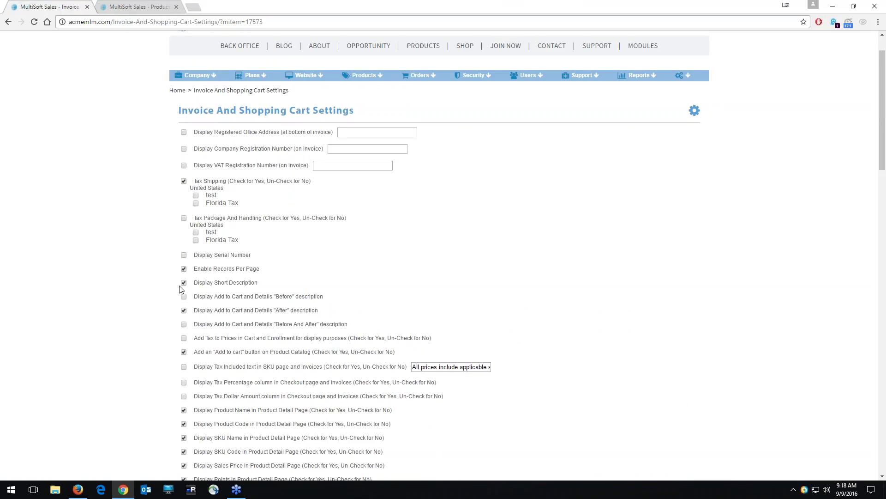
pyautogui.scroll(-1, 123, 306)
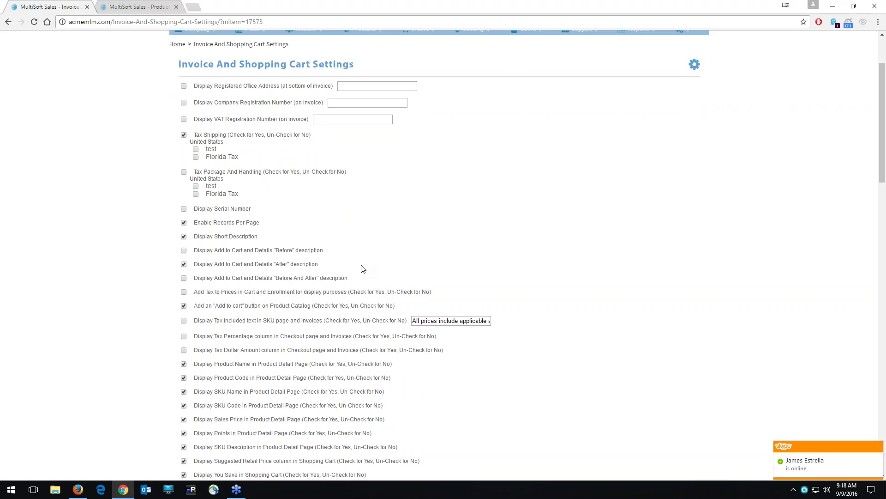
pyautogui.scroll(-1, 85, 219)
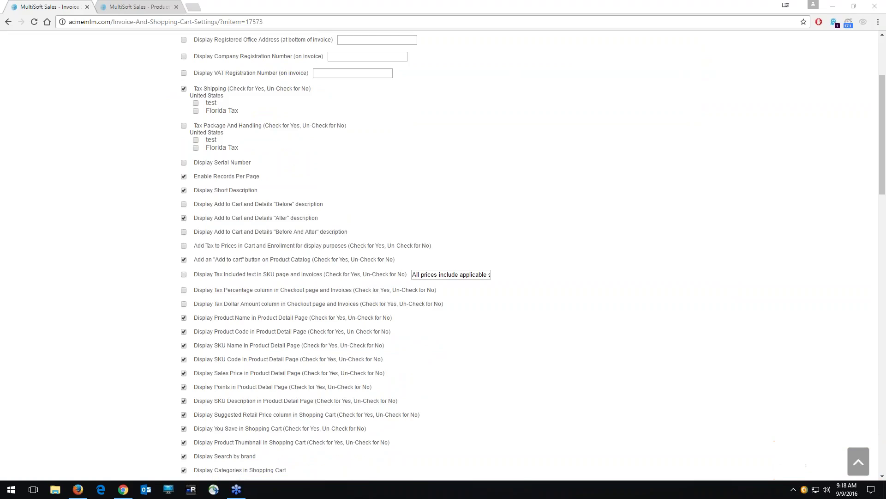
pyautogui.click(99, 229)
pyautogui.scroll(-1, 99, 229)
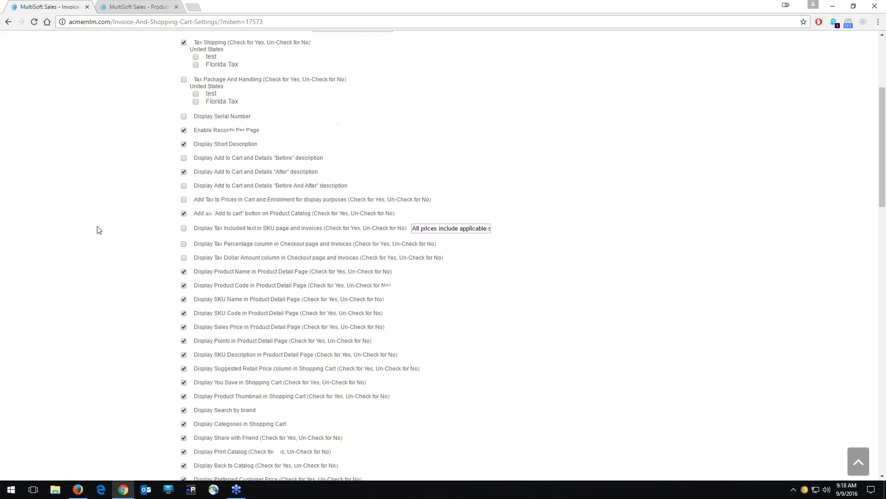
pyautogui.scroll(-3, 99, 229)
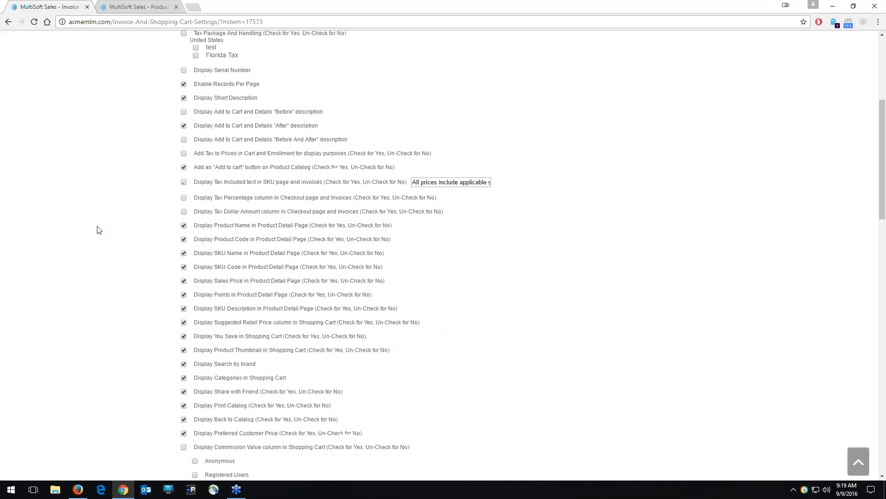
pyautogui.scroll(-4, 99, 229)
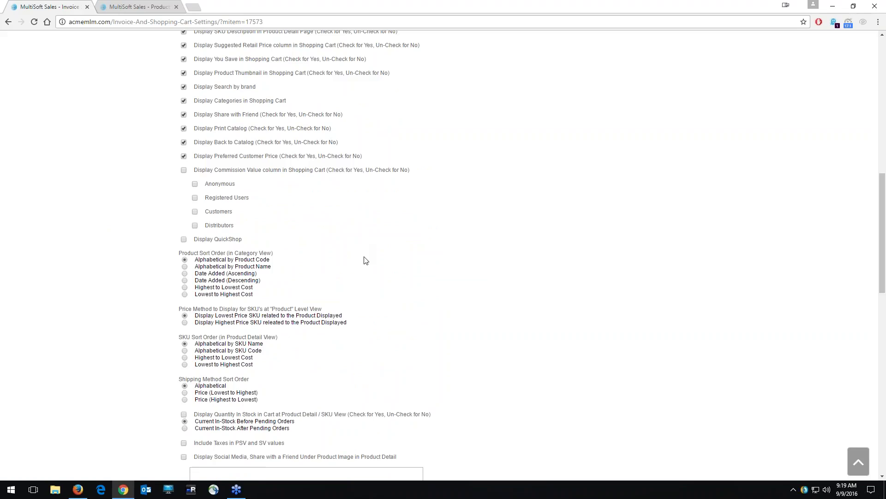
pyautogui.scroll(-1, 425, 262)
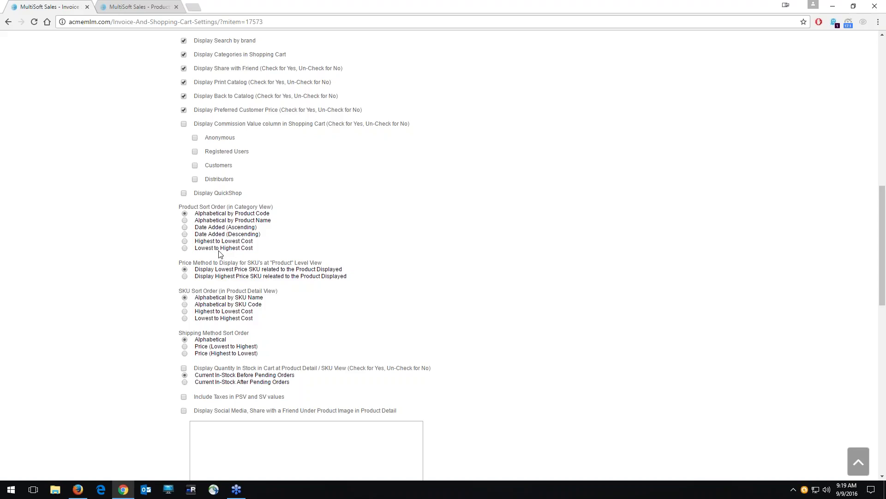
pyautogui.scroll(-2, 548, 252)
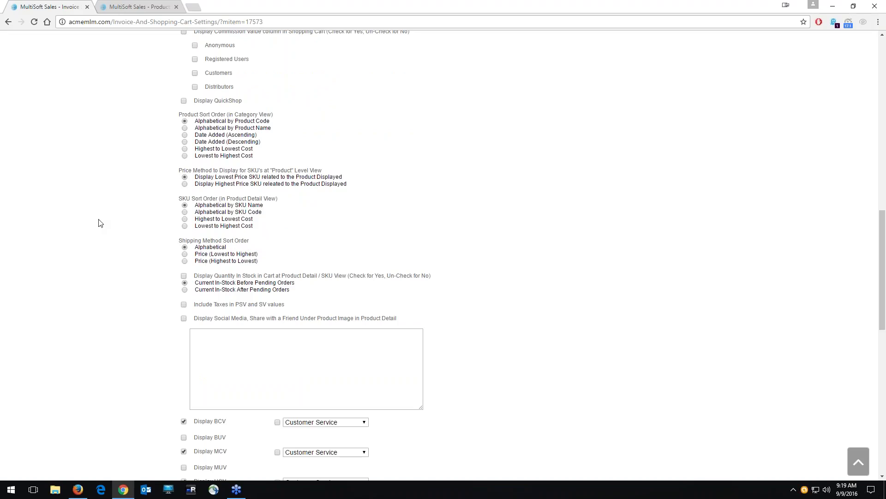
# Check the product catalog again and examine the SKU and shipping sort orders, stock display and volume settings on the settings page.
pyautogui.click(138, 6)
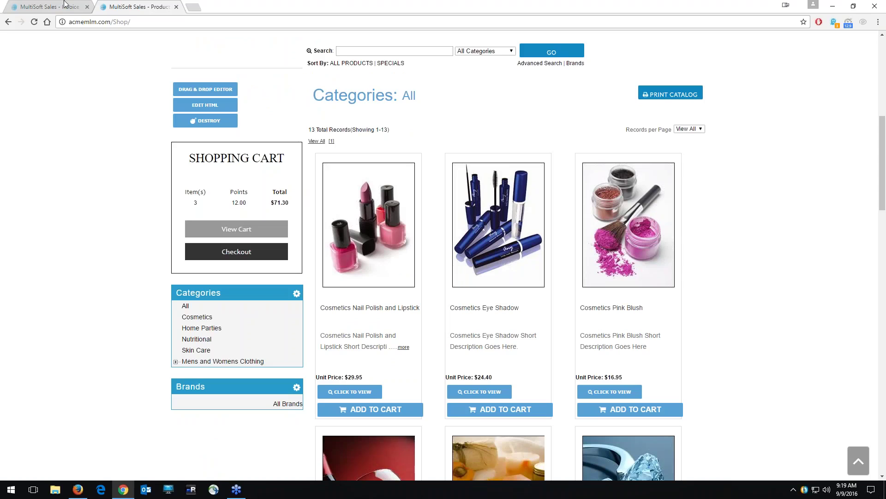
pyautogui.hotkey('ctrl', 'shift', 'Tab')
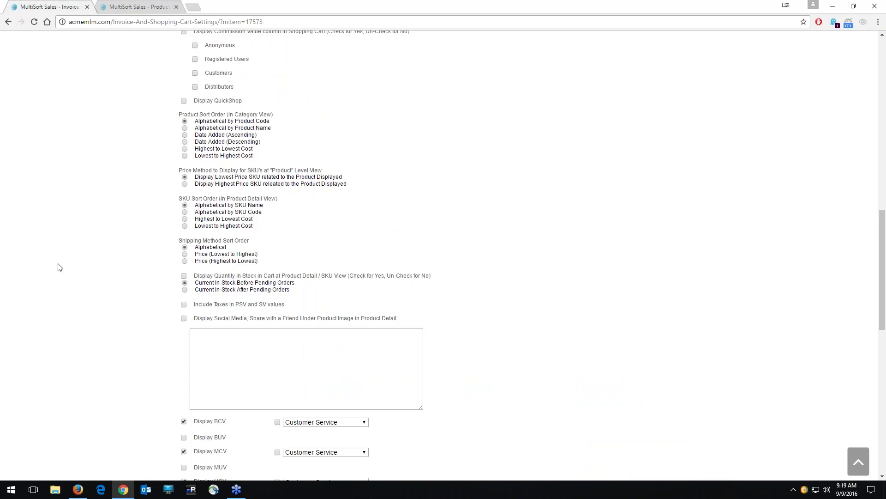
pyautogui.scroll(-1, 59, 268)
pyautogui.scroll(-1, 59, 267)
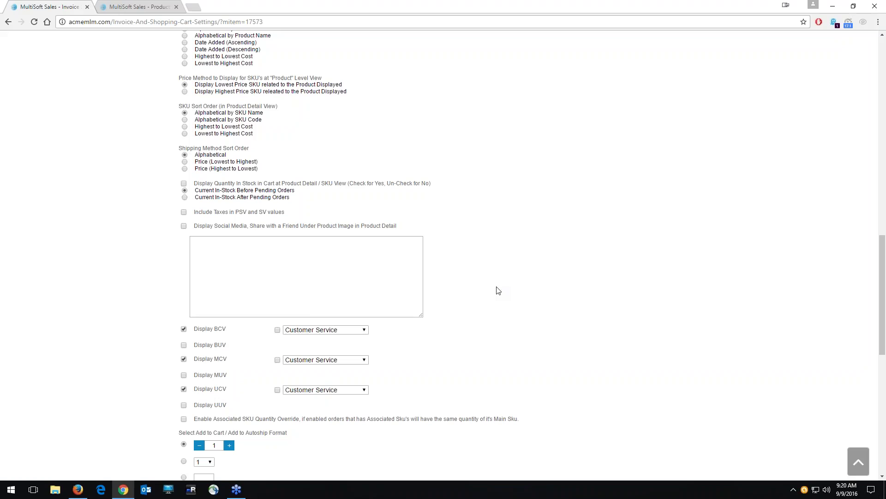
pyautogui.scroll(-2, 498, 290)
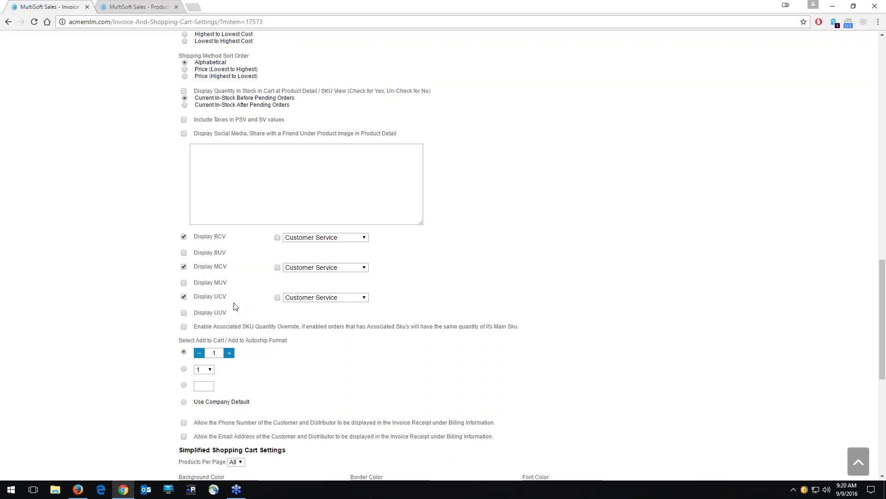
# Inspect the roles available for restricting Display BCV and leave the role restriction disabled.
pyautogui.click(338, 236)
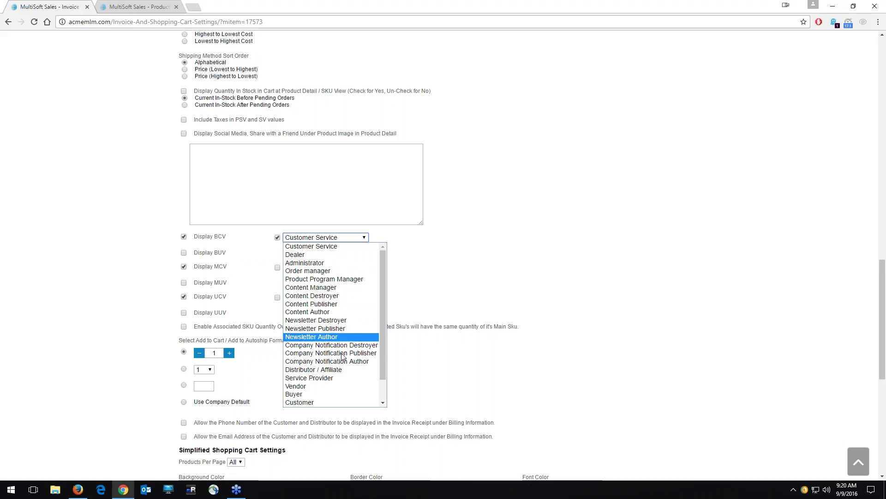
pyautogui.click(483, 294)
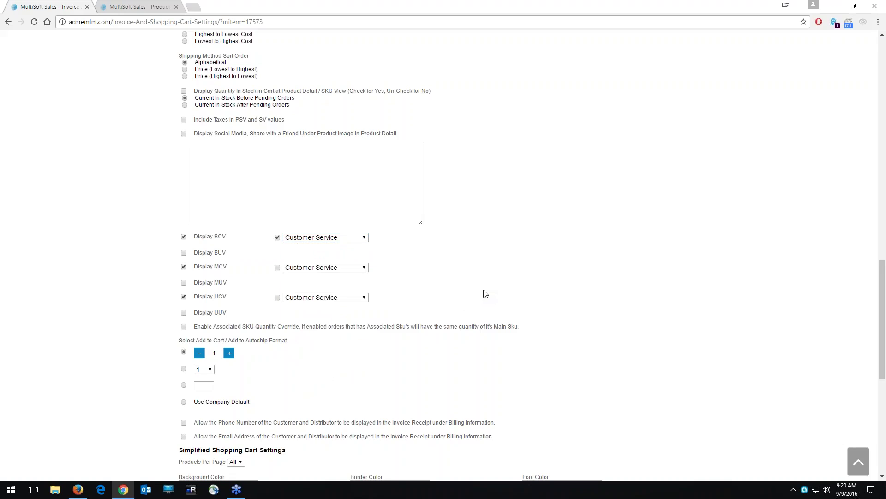
pyautogui.click(277, 238)
# Review the Add to Cart / Add to Autoship Format options and open a product's detail page from the product catalog.
pyautogui.scroll(-2, 205, 285)
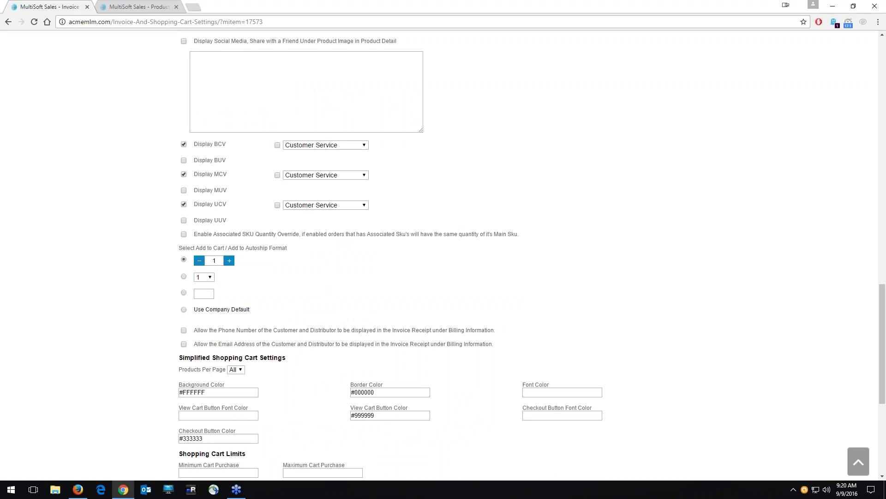
pyautogui.click(125, 5)
pyautogui.scroll(-2, 66, 268)
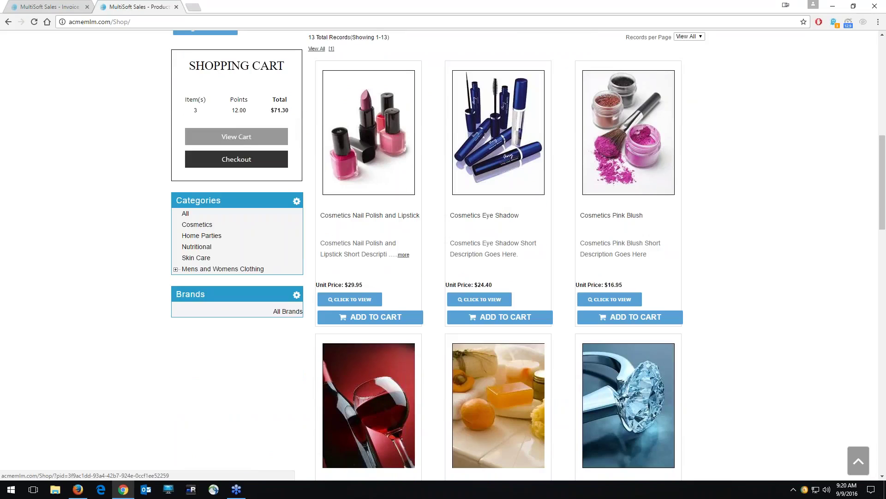
pyautogui.click(671, 270)
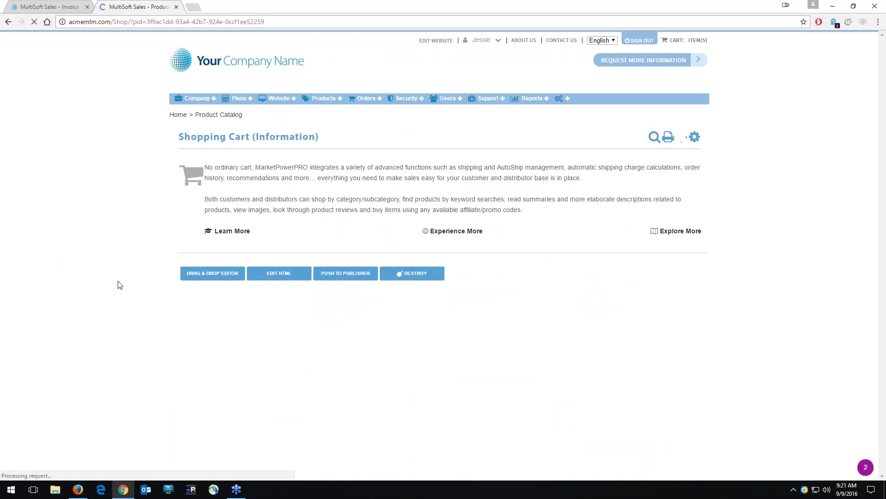
# Examine the Cosmetics Nail Polish and Lipstick detail page, including its quantity selector and Additional Information section.
pyautogui.scroll(-7, 119, 285)
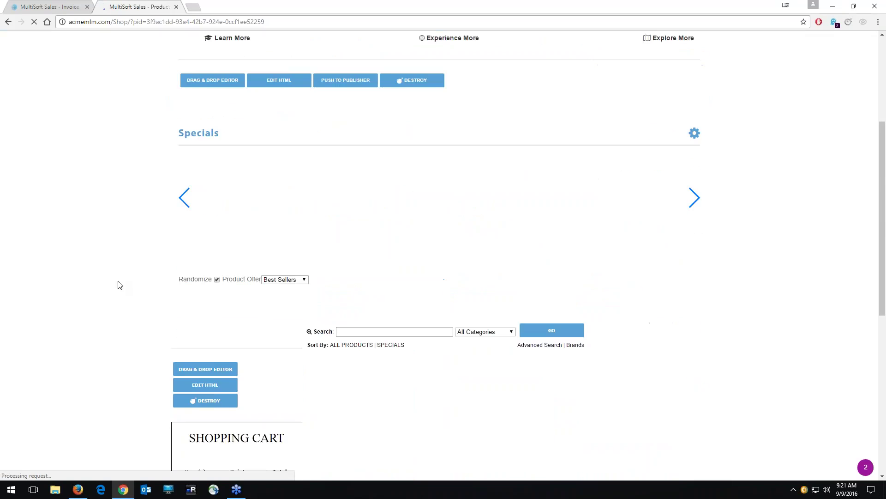
pyautogui.scroll(-5, 119, 285)
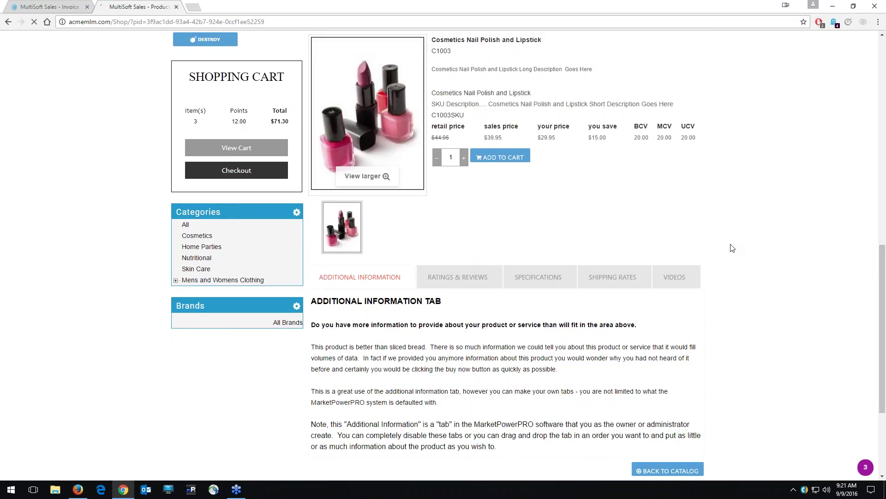
pyautogui.scroll(-1, 733, 248)
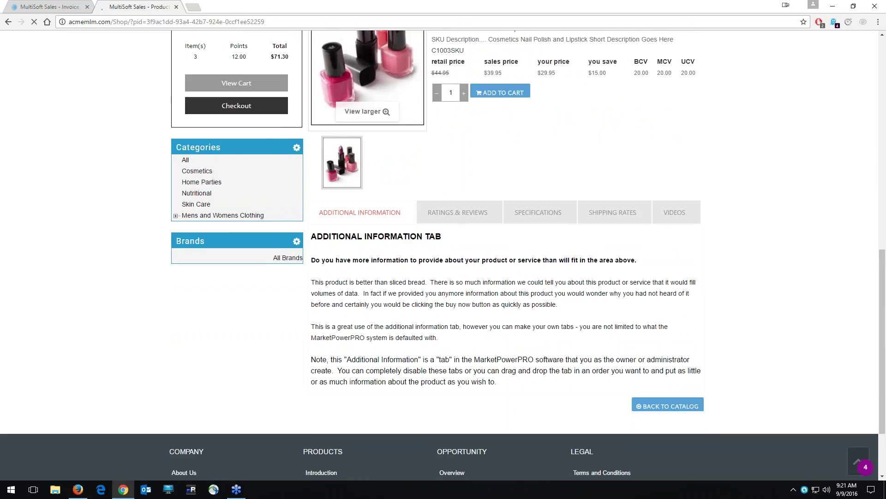
pyautogui.scroll(2, 528, 256)
pyautogui.scroll(1, 528, 256)
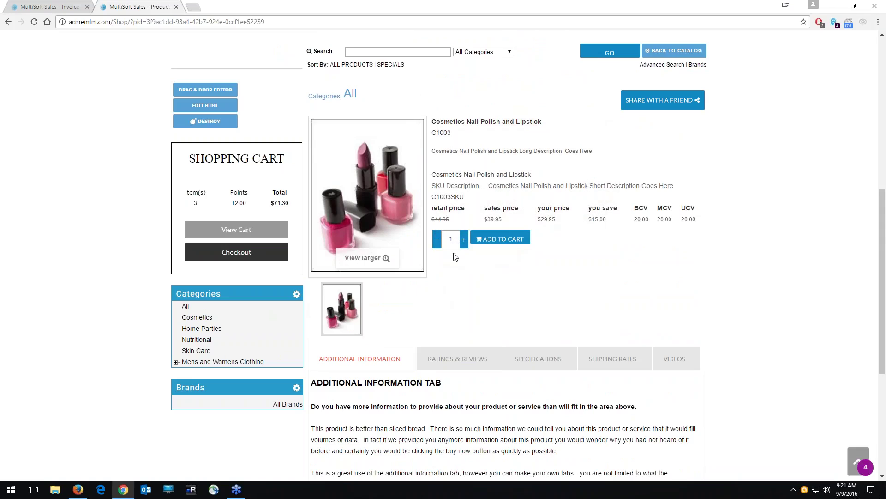
# Set the Add to Cart / Add to Autoship Format to the plain text box on the settings page and save.
pyautogui.click(35, 7)
pyautogui.click(184, 276)
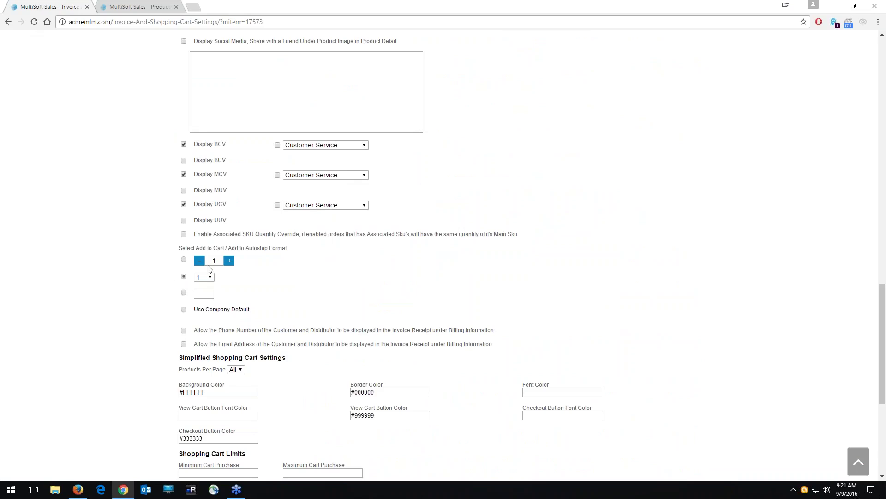
pyautogui.click(183, 293)
pyautogui.scroll(-5, 164, 300)
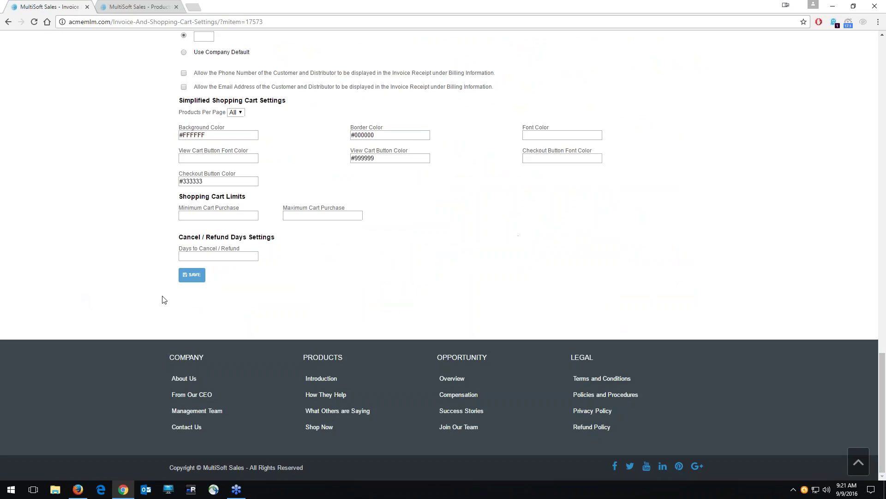
pyautogui.click(192, 279)
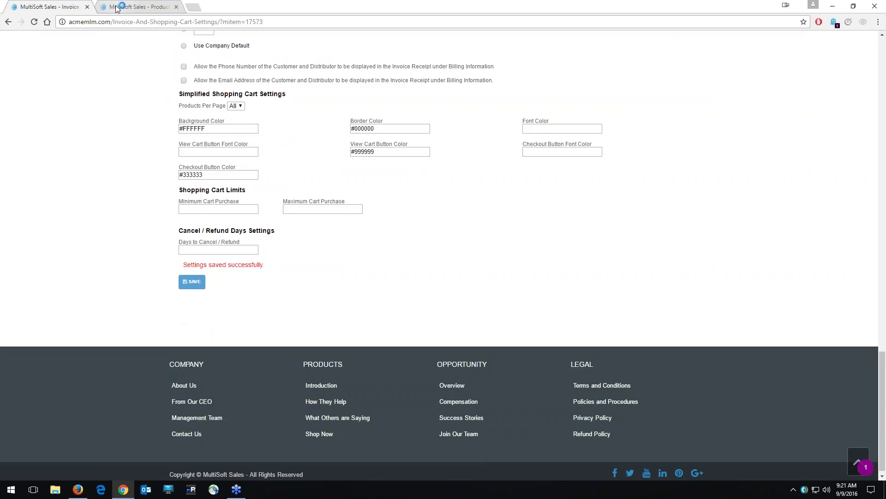
# Reload the product's detail page and examine the quantity field beside Add to Cart.
pyautogui.click(120, 7)
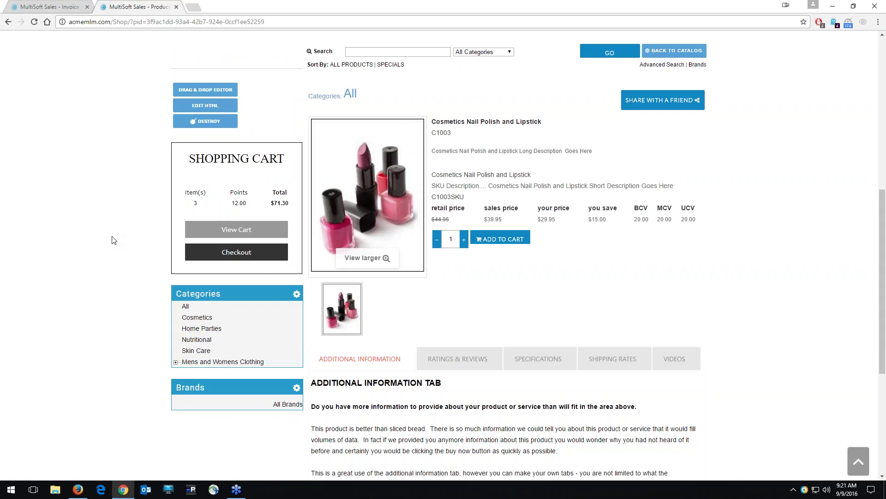
pyautogui.click(34, 22)
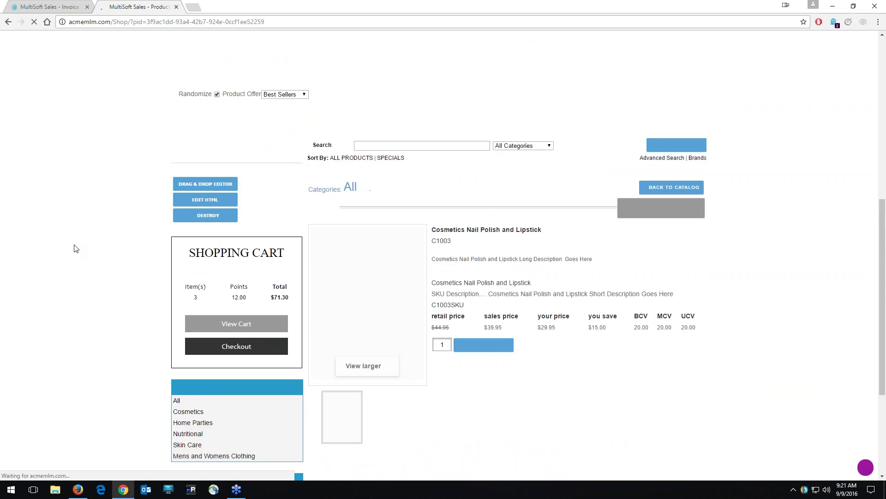
pyautogui.scroll(-3, 441, 341)
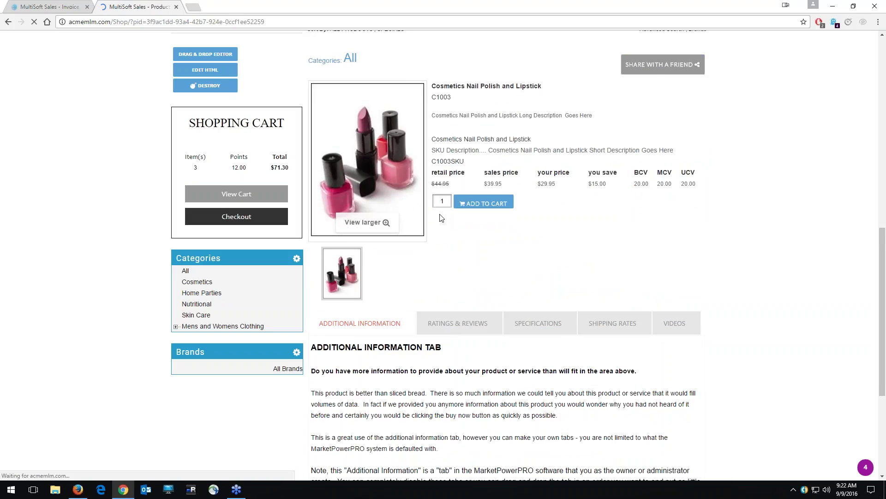
pyautogui.scroll(-3, 441, 217)
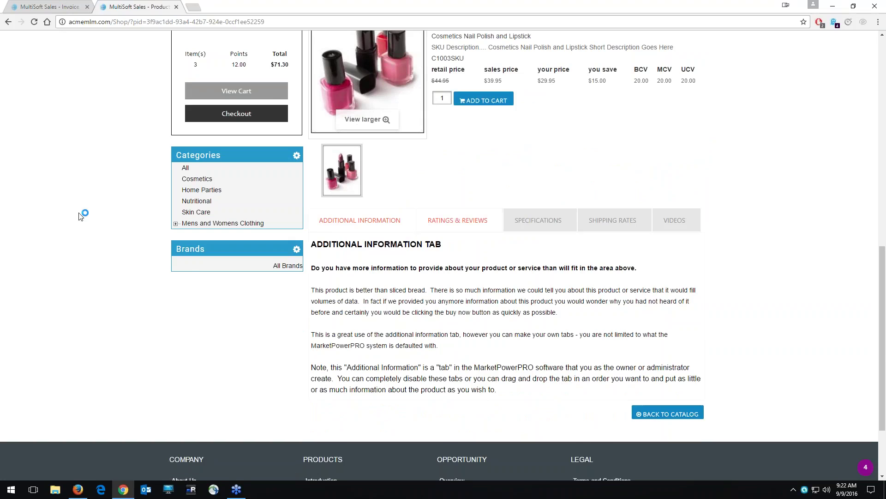
# Switch the Add to Cart / Add to Autoship Format back to the minus/plus quantity selector and save the settings.
pyautogui.hotkey('ctrl', 'shift', 'Tab')
pyautogui.scroll(3, 111, 281)
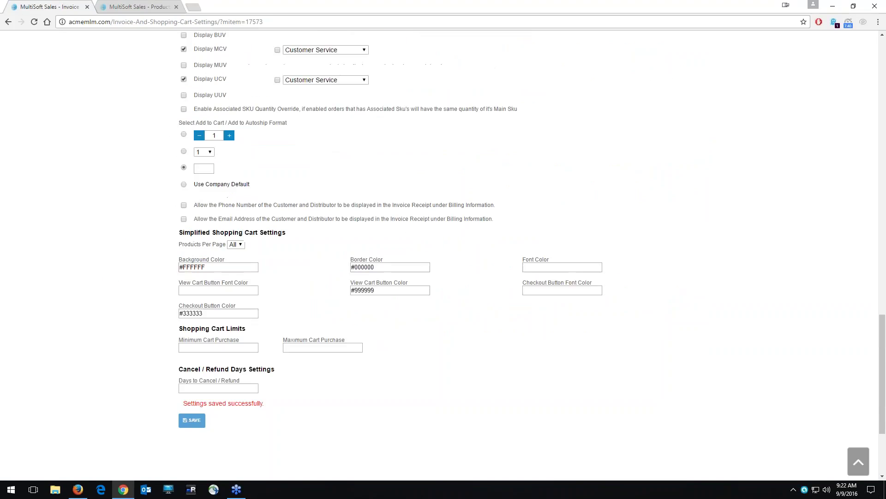
pyautogui.click(183, 134)
pyautogui.click(193, 421)
# Compare the Simplified Shopping Cart color settings with the shopping cart box on the product's detail page.
pyautogui.scroll(-1, 192, 184)
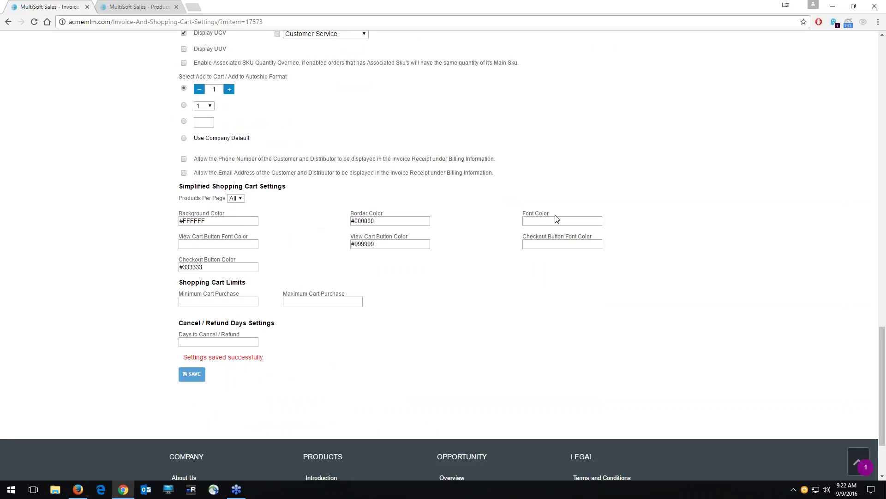
pyautogui.click(105, 5)
pyautogui.scroll(4, 60, 289)
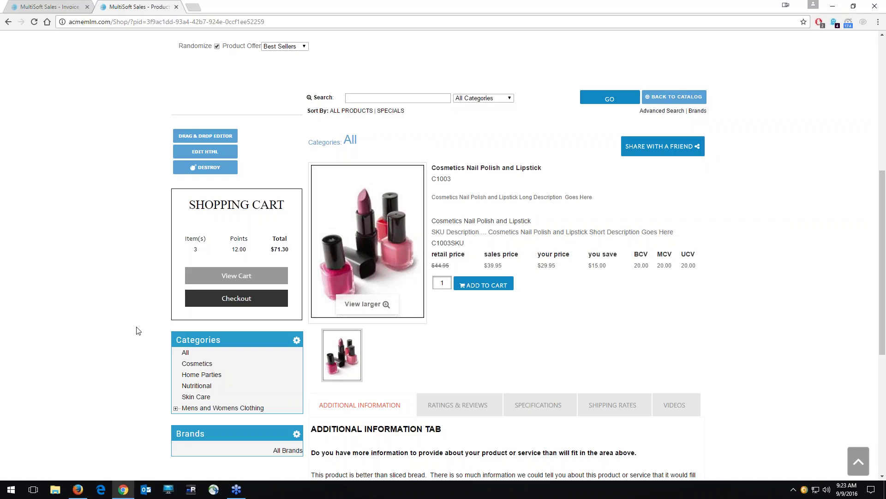
pyautogui.click(59, 6)
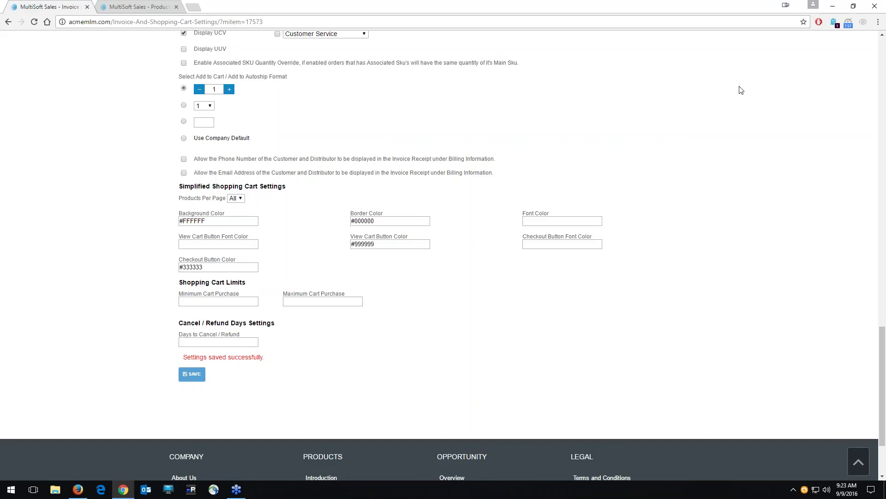
# Search Google in a new browser tab for "hunter green color code".
pyautogui.click(193, 7)
pyautogui.write('hunter ')
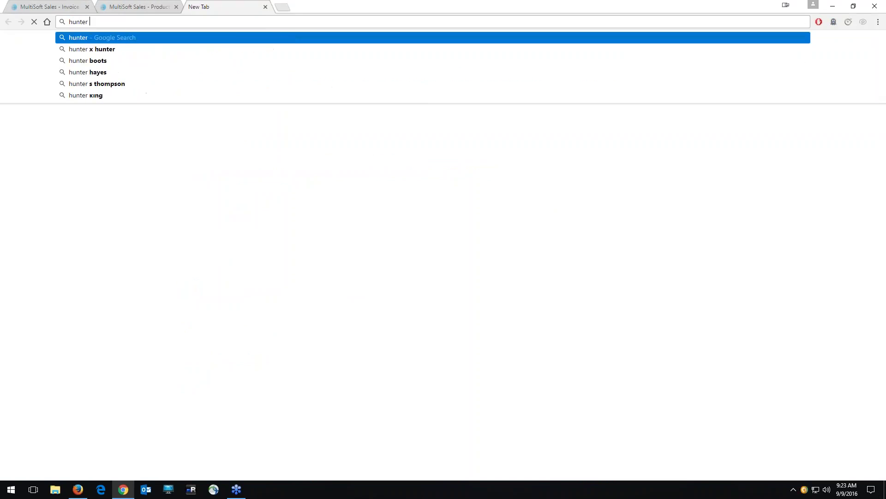
pyautogui.write('green c')
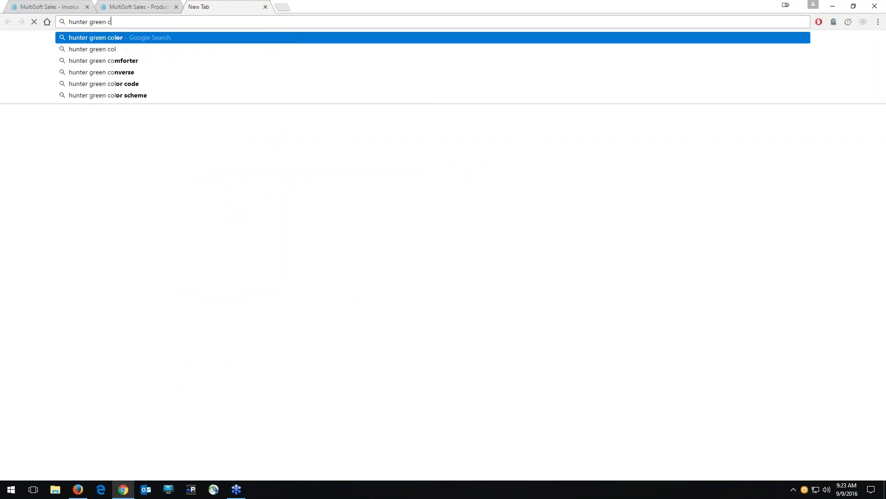
pyautogui.write('olor code')
pyautogui.press('Return')
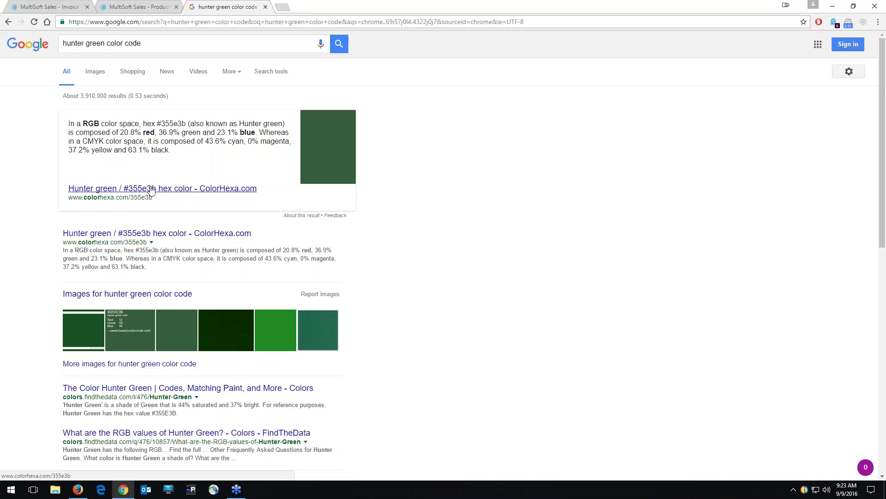
# Review the Simplified Shopping Cart, Shopping Cart Limits and Cancel / Refund Days settings, checking the cart box on the product page.
pyautogui.click(51, 7)
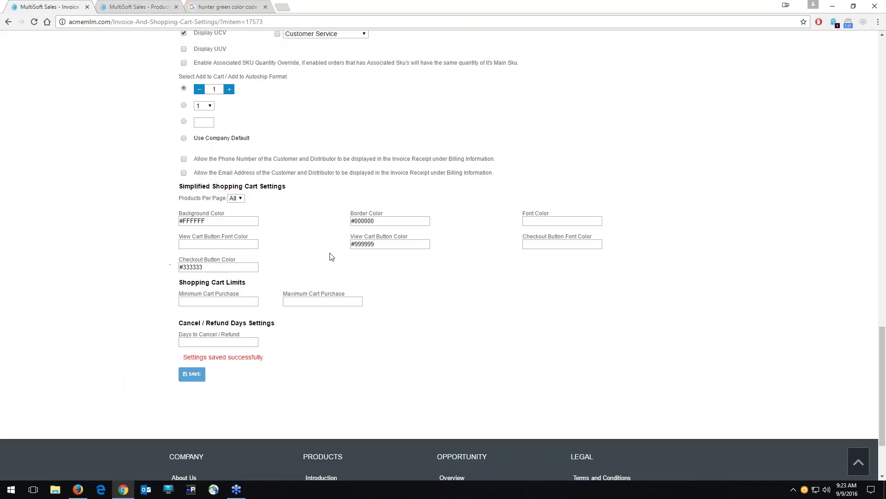
pyautogui.click(139, 7)
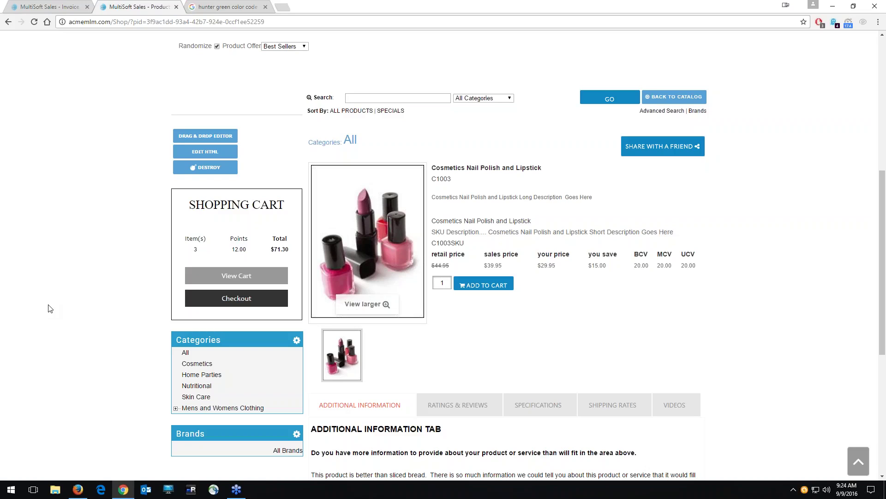
pyautogui.click(65, 4)
pyautogui.scroll(-1, 102, 273)
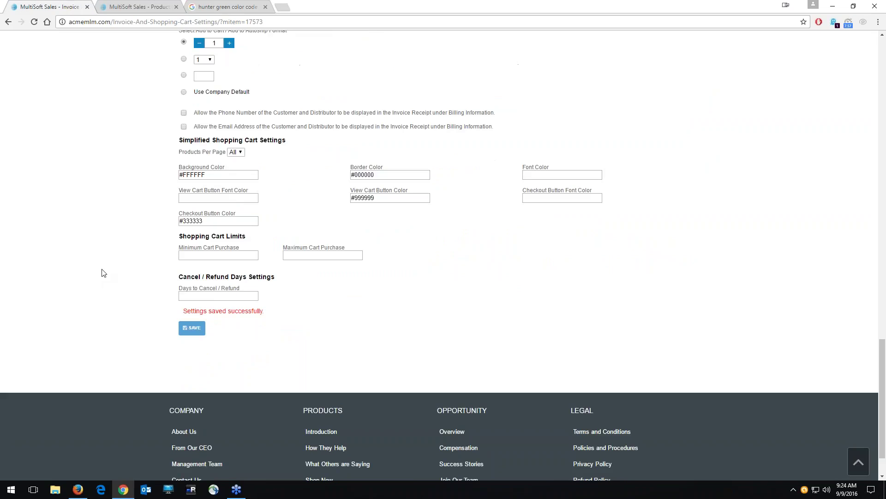